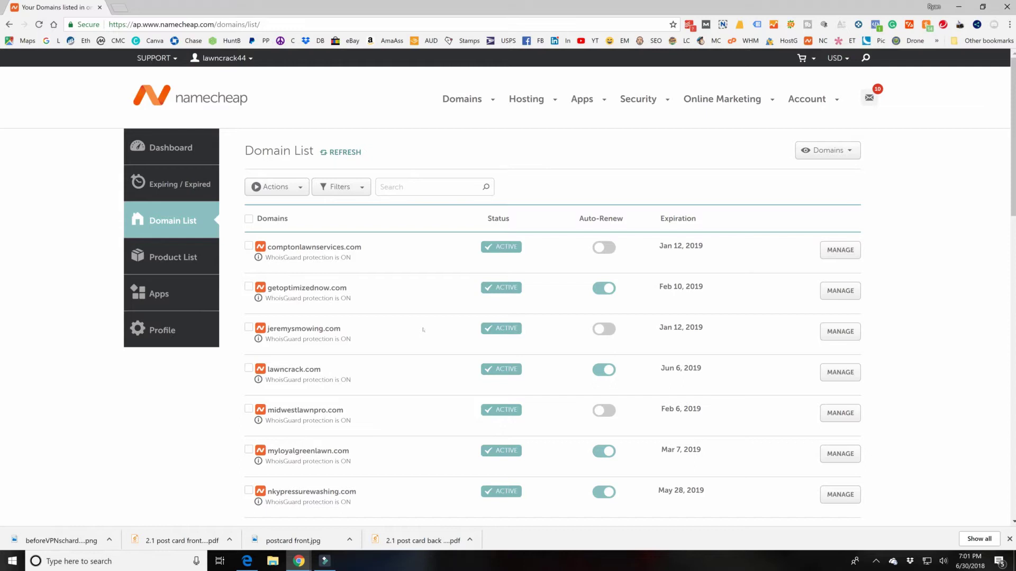
- Find nursingconfidential.com in the Domain List and open its MANAGE page
{"action": "scroll", "coordinate": [423, 330], "scroll_direction": "down", "scroll_amount": 7}
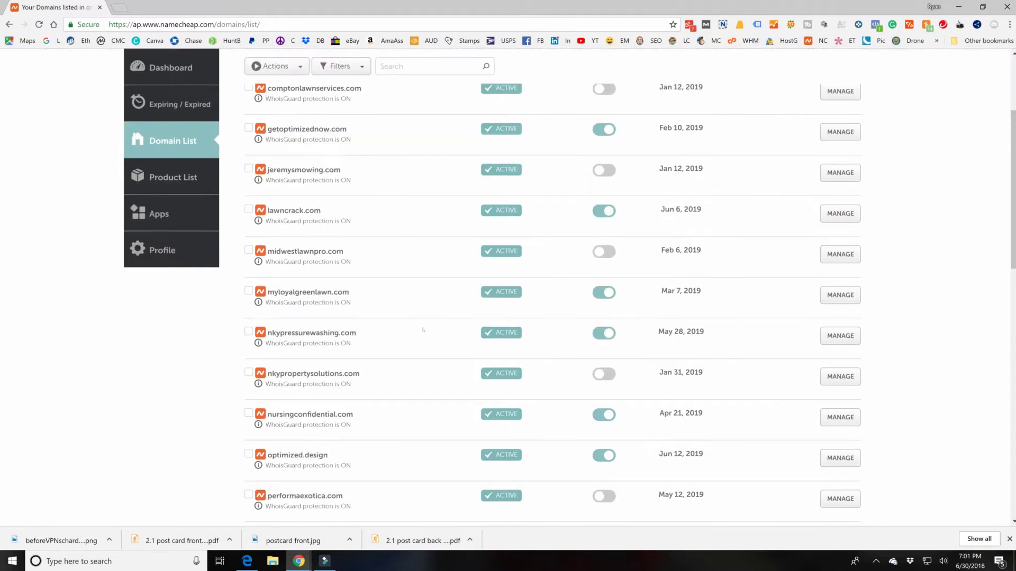
{"action": "scroll", "coordinate": [423, 330], "scroll_direction": "up", "scroll_amount": 4}
{"action": "scroll", "coordinate": [423, 329], "scroll_direction": "up", "scroll_amount": 3}
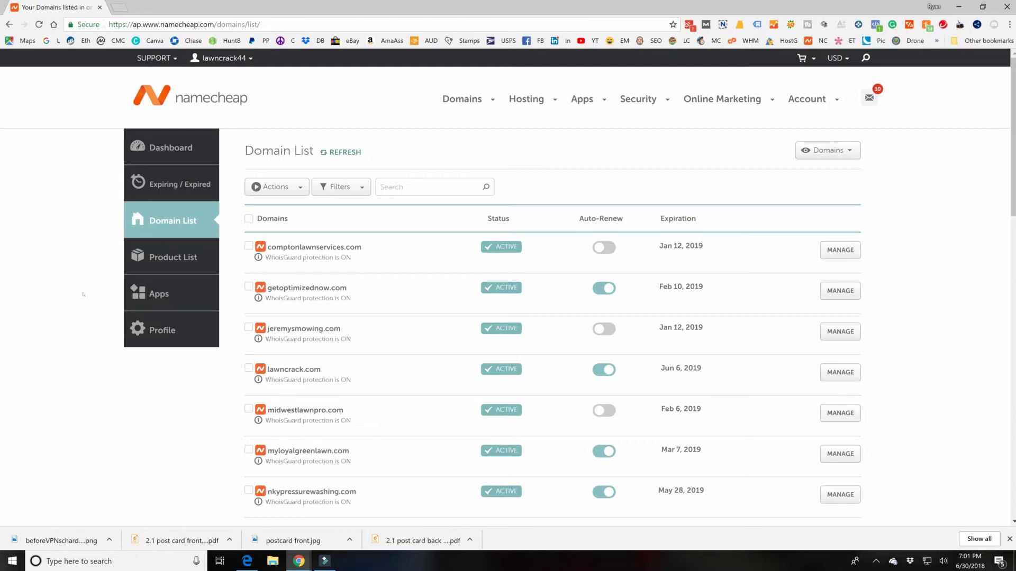
{"action": "scroll", "coordinate": [357, 346], "scroll_direction": "down", "scroll_amount": 6}
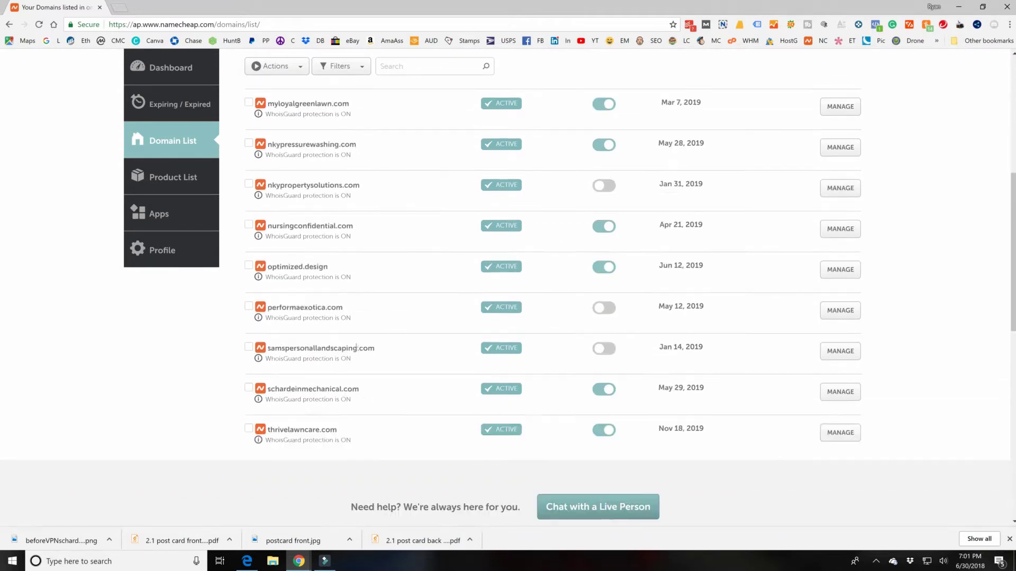
{"action": "scroll", "coordinate": [357, 346], "scroll_direction": "up", "scroll_amount": 2}
{"action": "scroll", "coordinate": [357, 346], "scroll_direction": "up", "scroll_amount": 3}
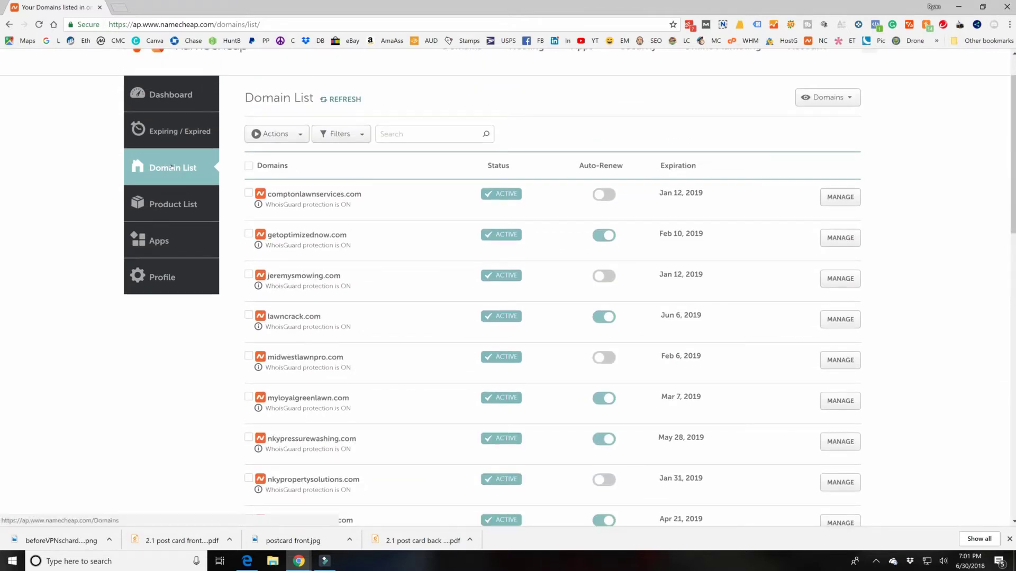
{"action": "scroll", "coordinate": [370, 302], "scroll_direction": "down", "scroll_amount": 6}
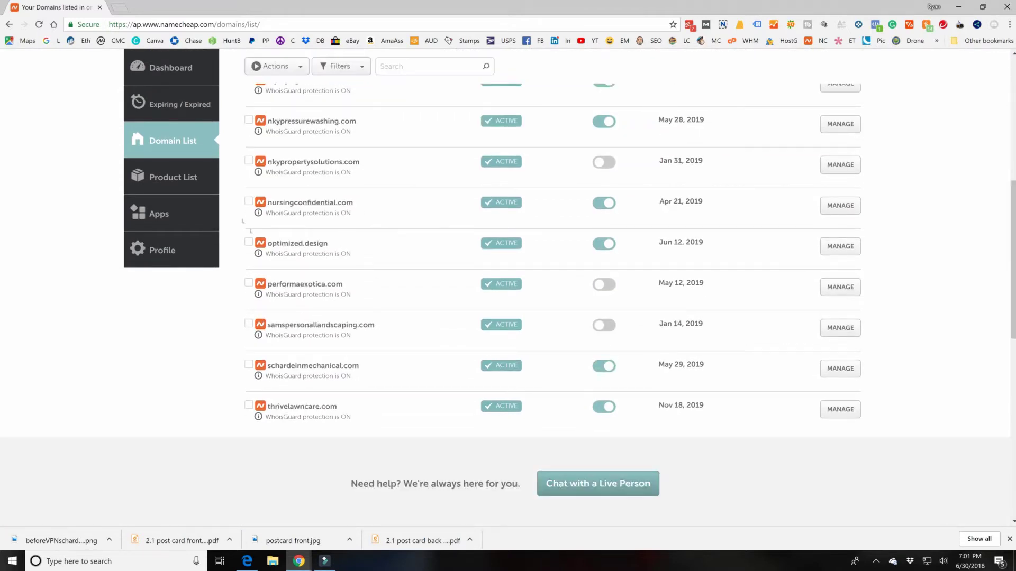
{"action": "scroll", "coordinate": [504, 294], "scroll_direction": "up", "scroll_amount": 1}
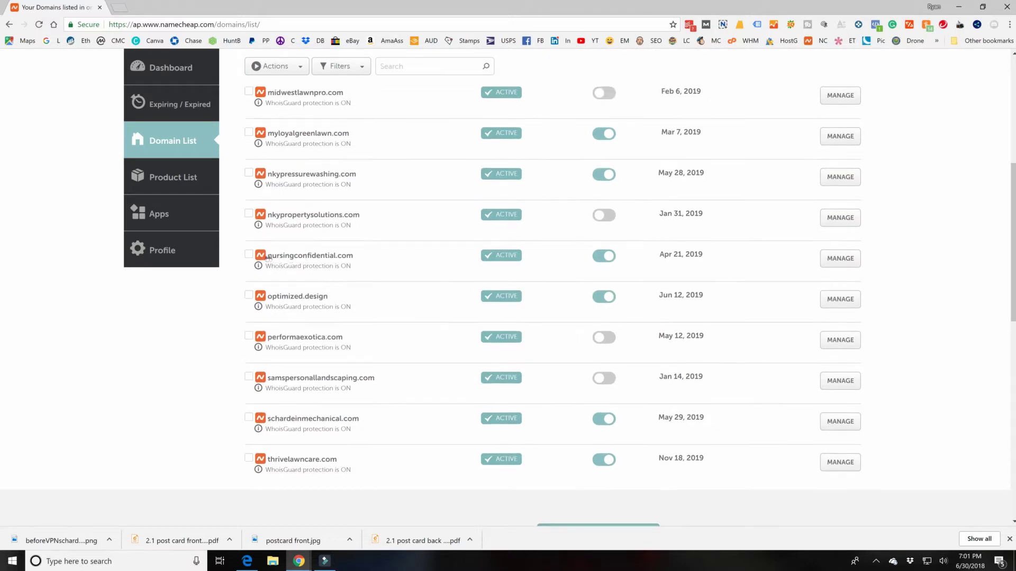
{"action": "left_click", "coordinate": [838, 259]}
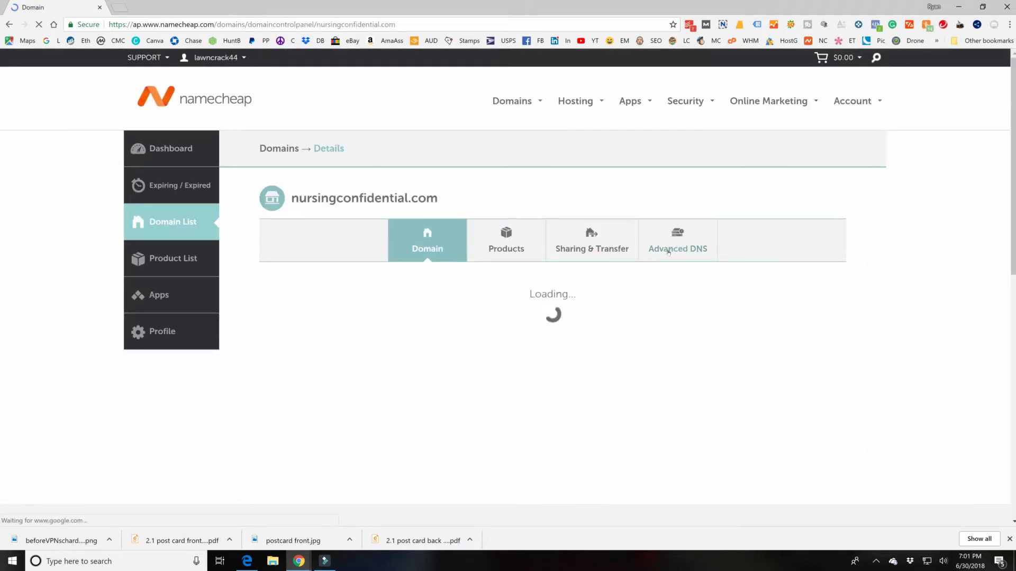
- Start a new personal DNS server under Advanced DNS and bring up the HostGator email in Zoho Mail
{"action": "left_click", "coordinate": [668, 252]}
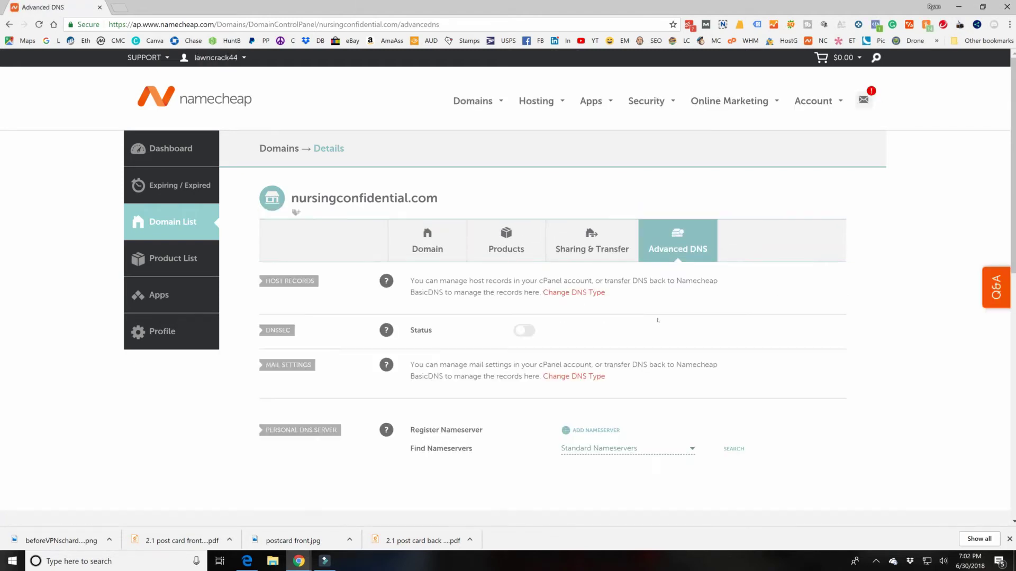
{"action": "scroll", "coordinate": [668, 255], "scroll_direction": "down", "scroll_amount": 1}
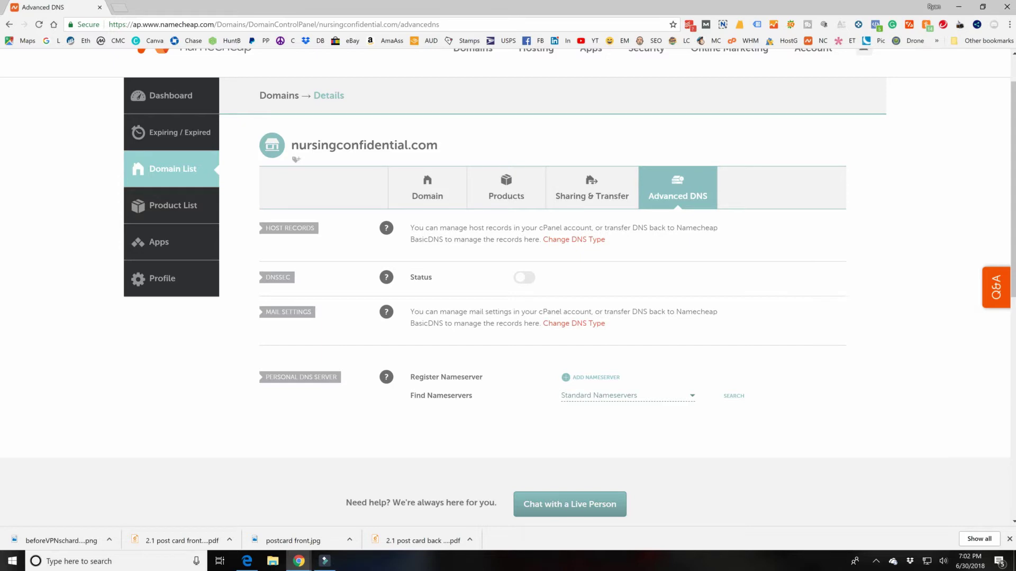
{"action": "left_click", "coordinate": [594, 378]}
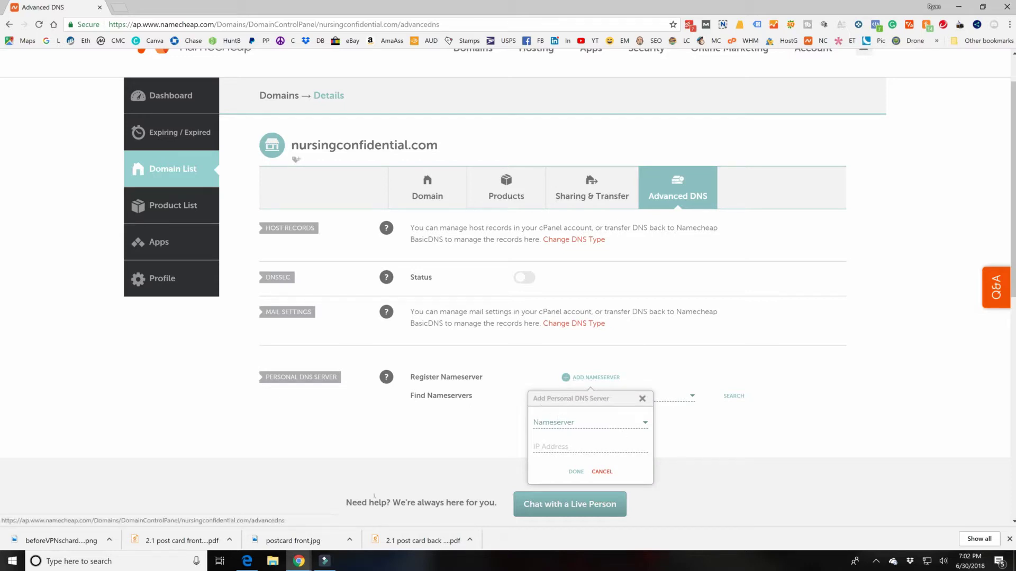
{"action": "left_click", "coordinate": [247, 561]}
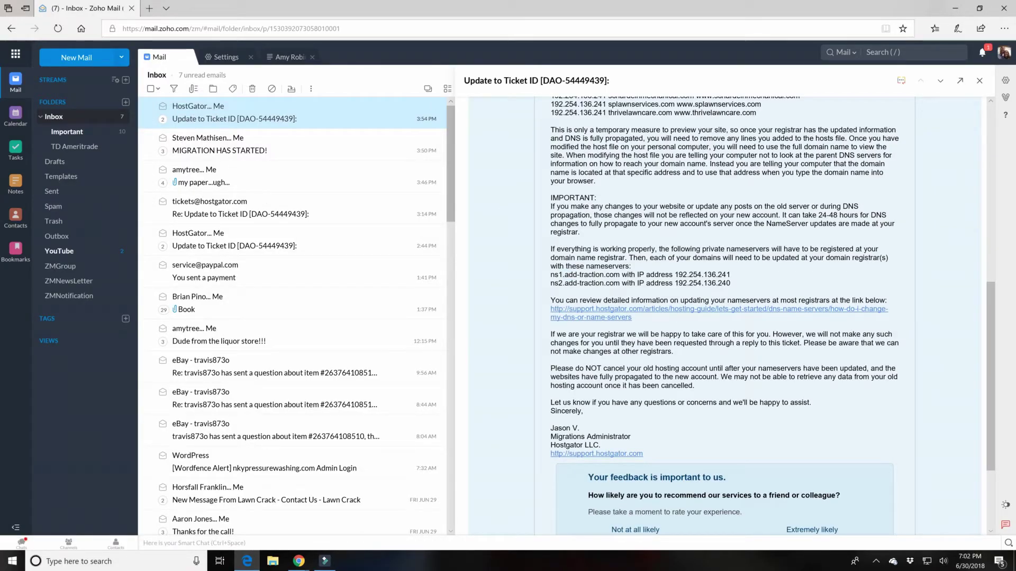
- Copy ns1.add-traction.com from the HostGator email and return to Chrome
{"action": "left_click_drag", "start_coordinate": [550, 274], "coordinate": [730, 274]}
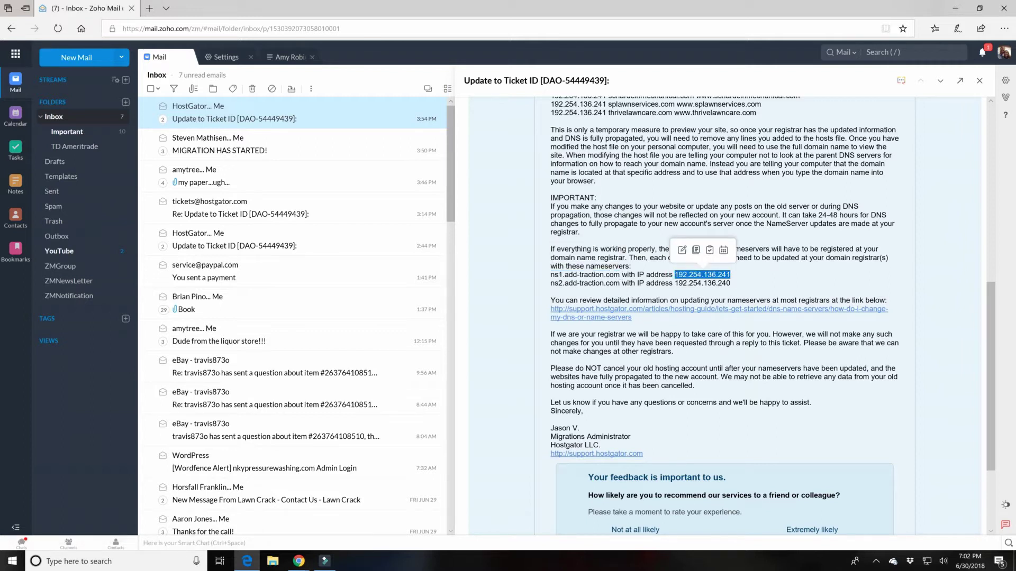
{"action": "left_click_drag", "start_coordinate": [550, 274], "coordinate": [620, 275]}
{"action": "key", "text": "ctrl+c"}
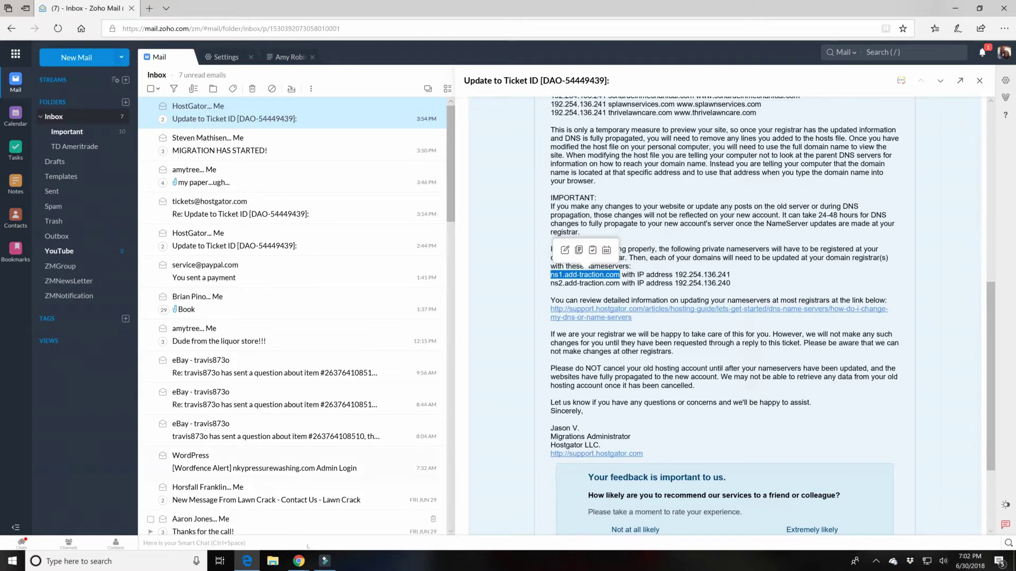
{"action": "left_click", "coordinate": [299, 561]}
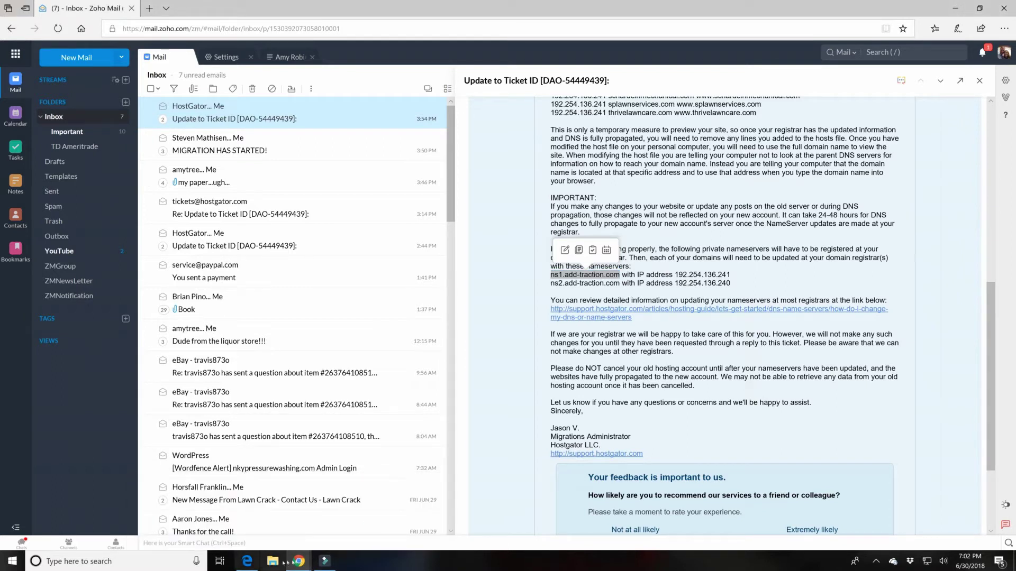
- Choose ns1.add-traction.com as the new personal DNS server's nameserver
{"action": "left_click", "coordinate": [212, 524]}
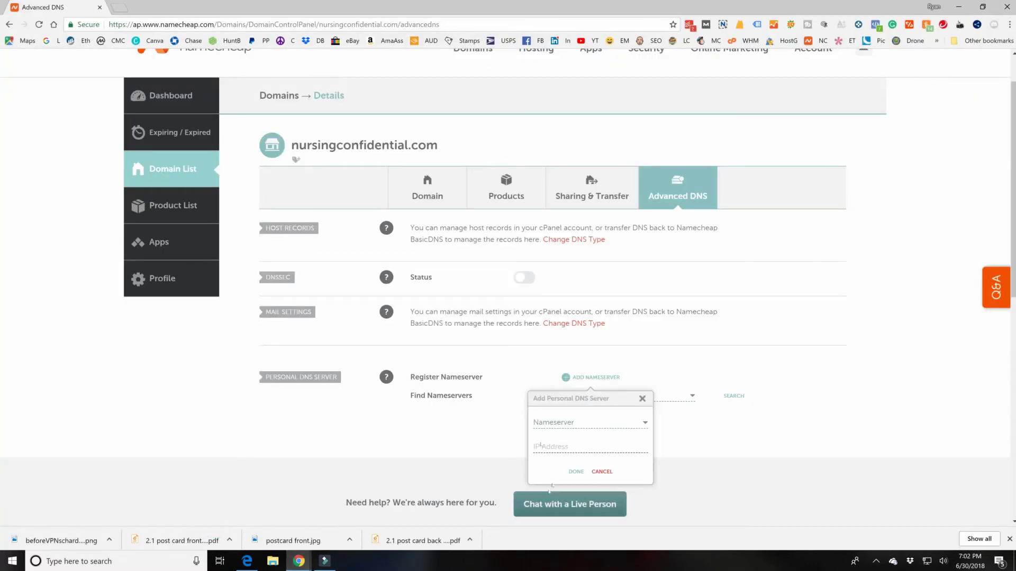
{"action": "left_click", "coordinate": [559, 422]}
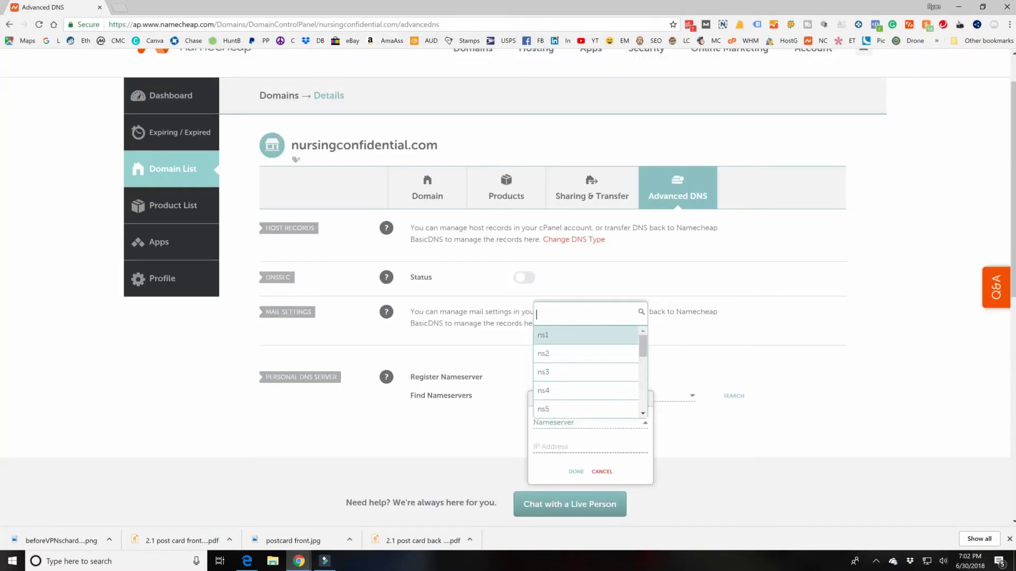
{"action": "key", "text": "ctrl+v"}
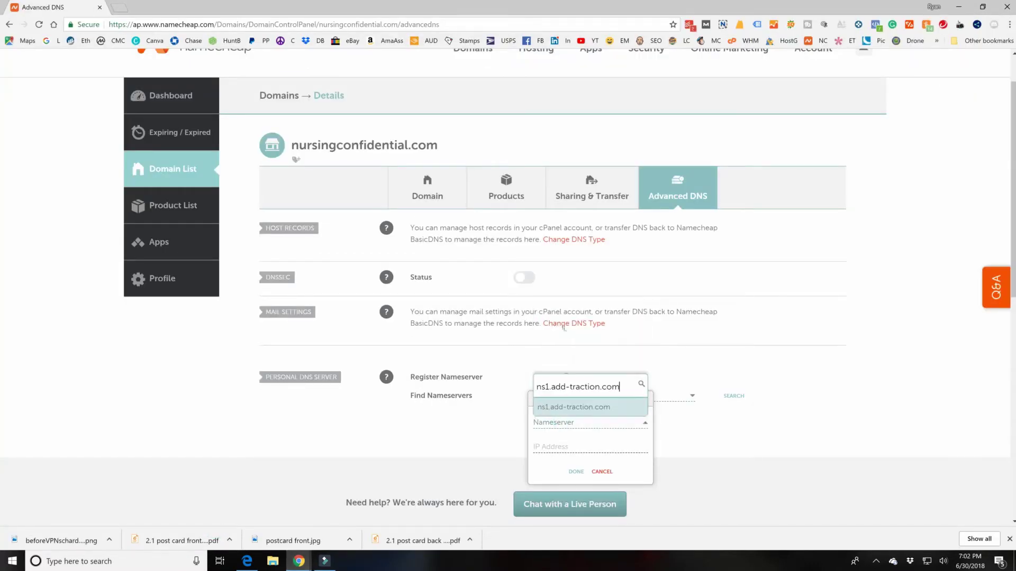
{"action": "left_click", "coordinate": [563, 409]}
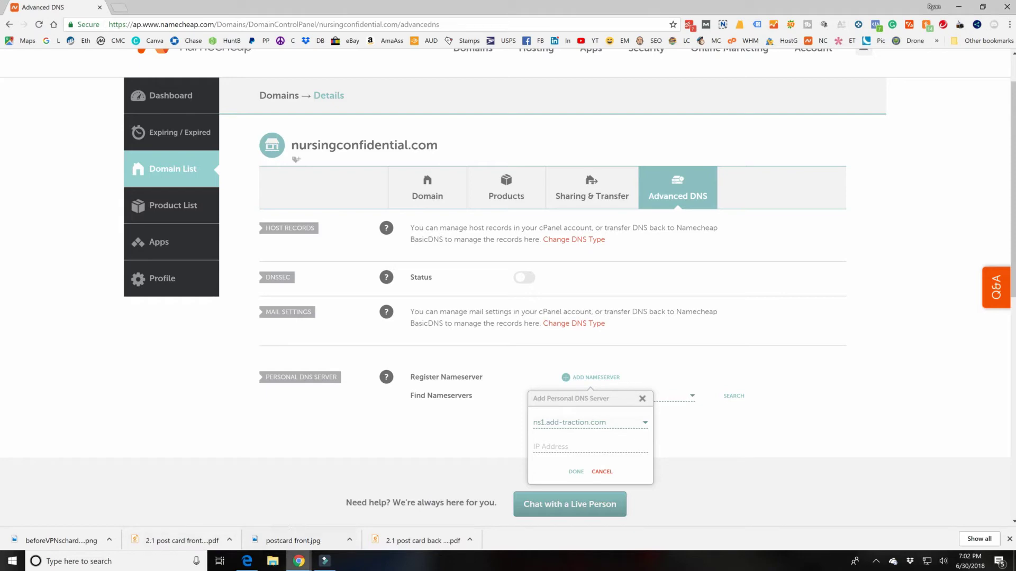
- Copy the IP address 192.254.136.241 from the email and return to Namecheap
{"action": "left_click", "coordinate": [247, 561]}
{"action": "left_click", "coordinate": [668, 275]}
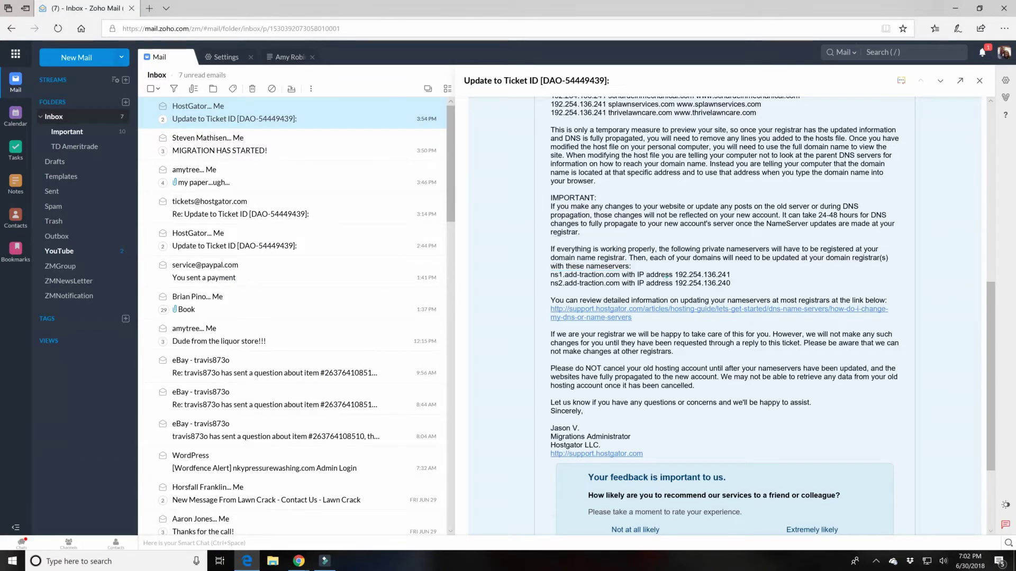
{"action": "left_click_drag", "start_coordinate": [673, 275], "coordinate": [730, 275]}
{"action": "key", "text": "ctrl+c"}
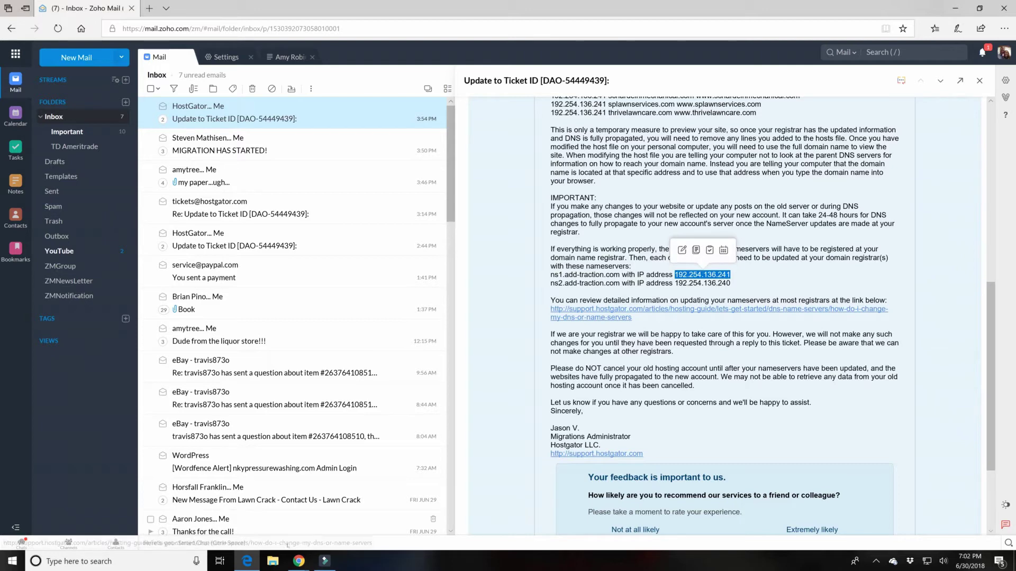
{"action": "left_click", "coordinate": [296, 562]}
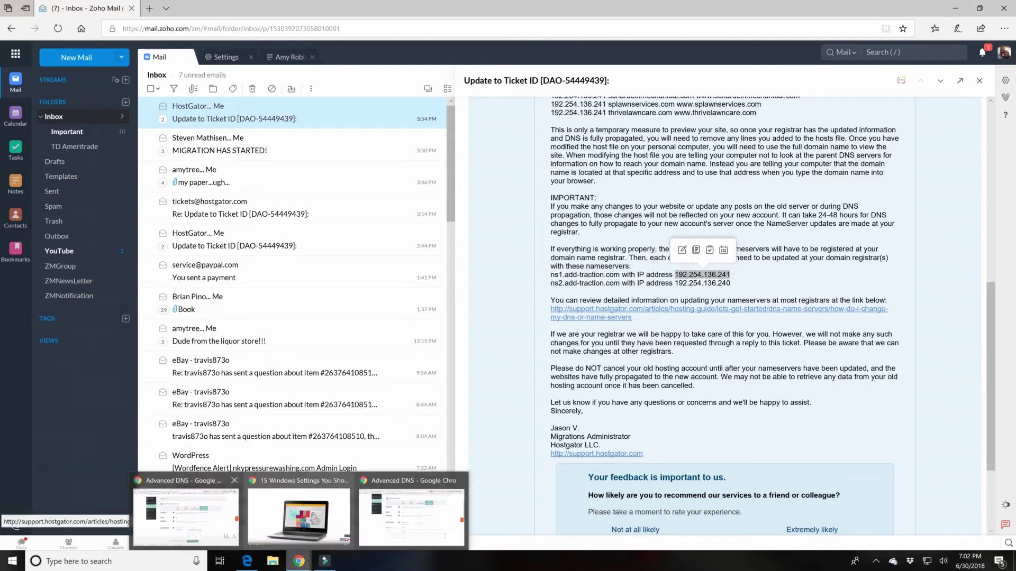
{"action": "left_click", "coordinate": [220, 528]}
- Save ns1.add-traction.com with IP 192.254.136.241, then begin a second personal DNS server
{"action": "left_click", "coordinate": [553, 447]}
{"action": "key", "text": "ctrl+v"}
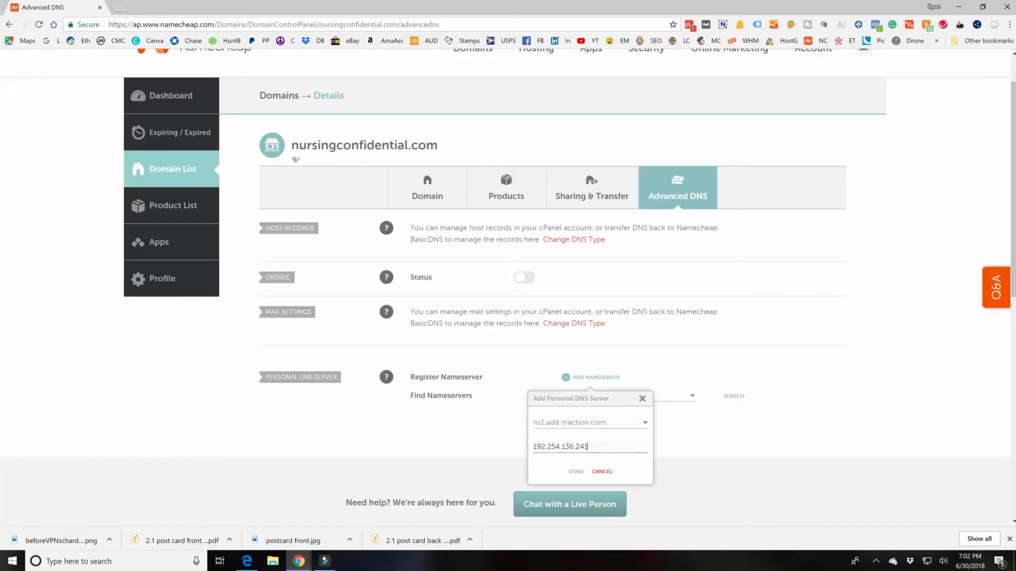
{"action": "left_click", "coordinate": [575, 471]}
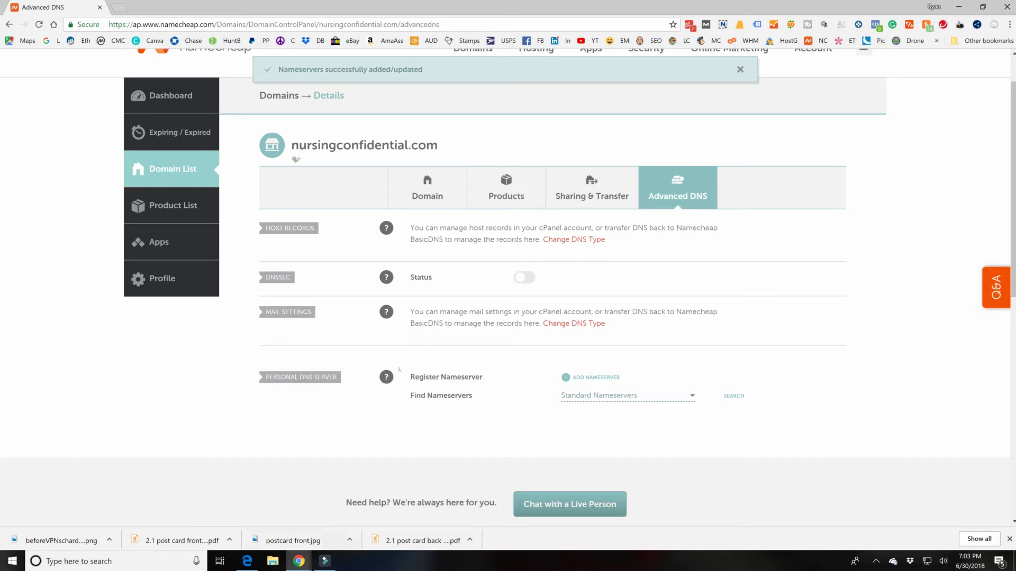
{"action": "left_click", "coordinate": [579, 378]}
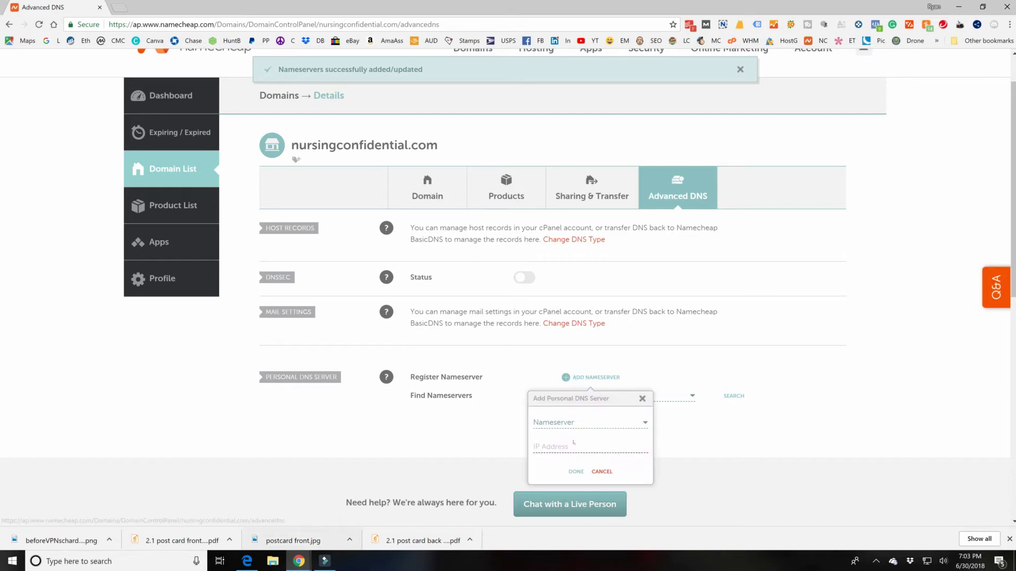
- Copy ns2.add-traction.com from the email and choose it as the nameserver
{"action": "left_click", "coordinate": [246, 561]}
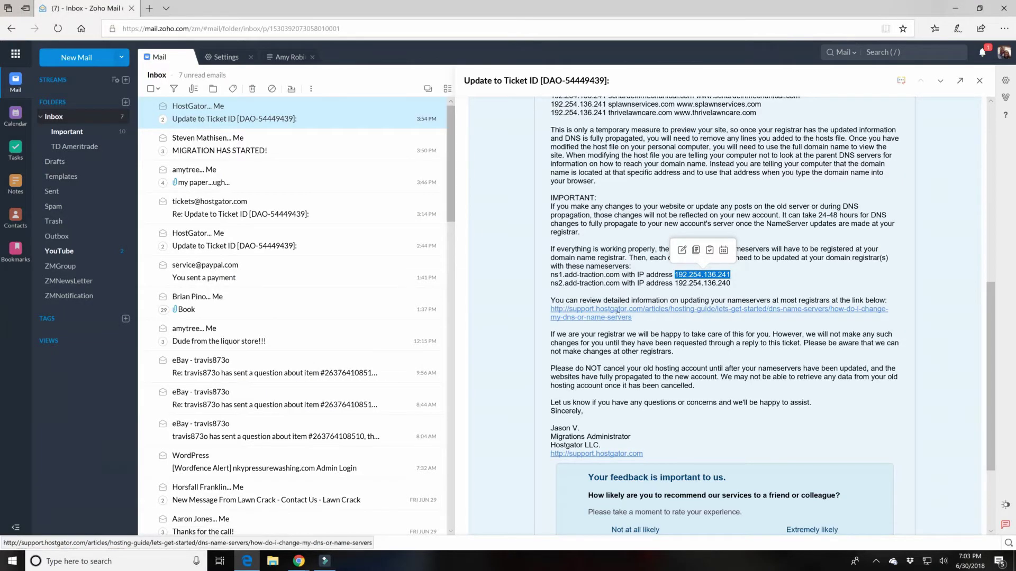
{"action": "left_click", "coordinate": [562, 280]}
{"action": "left_click_drag", "start_coordinate": [552, 284], "coordinate": [622, 286]}
{"action": "key", "text": "ctrl+c"}
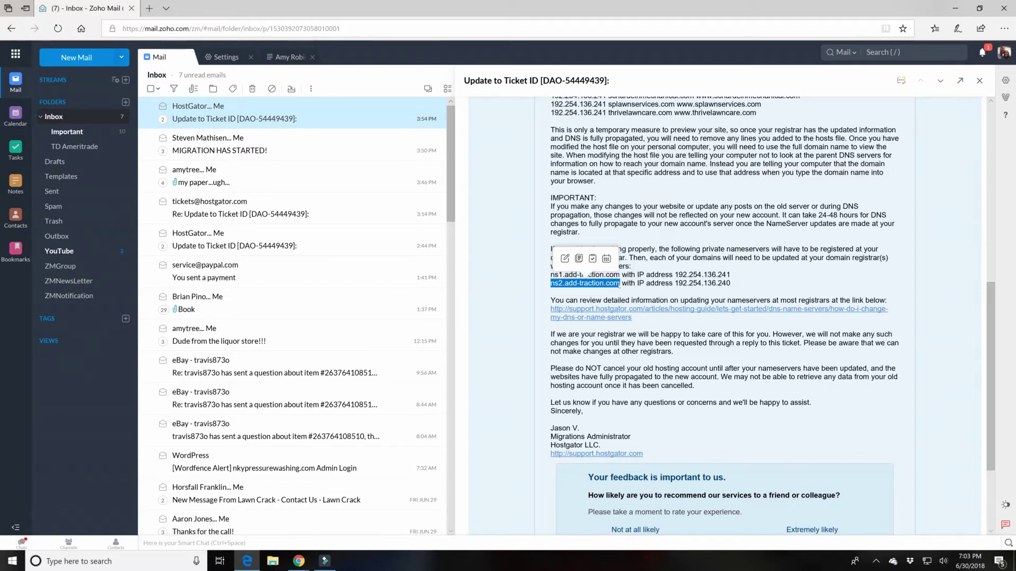
{"action": "left_click", "coordinate": [298, 561]}
{"action": "left_click", "coordinate": [169, 508]}
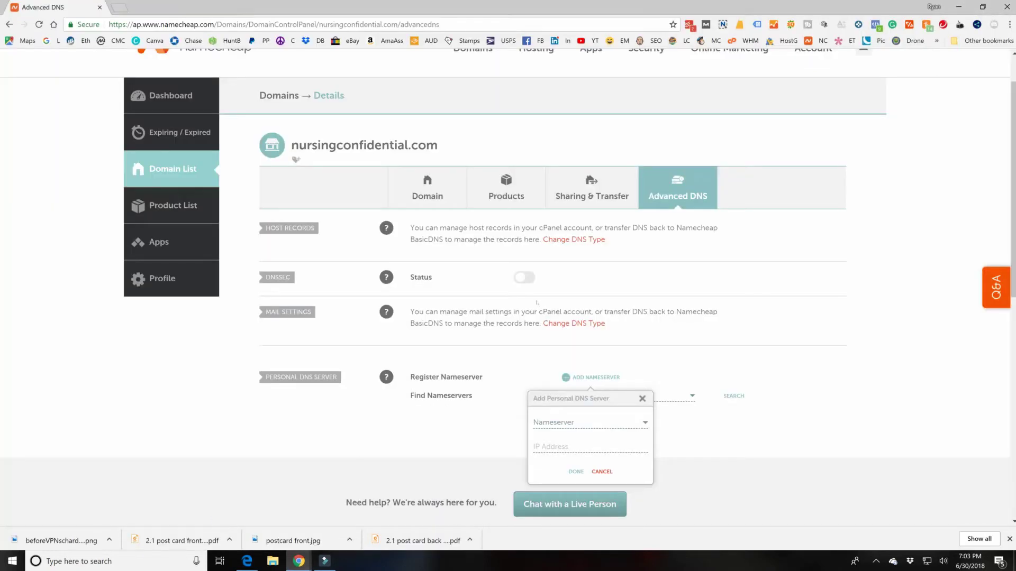
{"action": "left_click", "coordinate": [553, 423]}
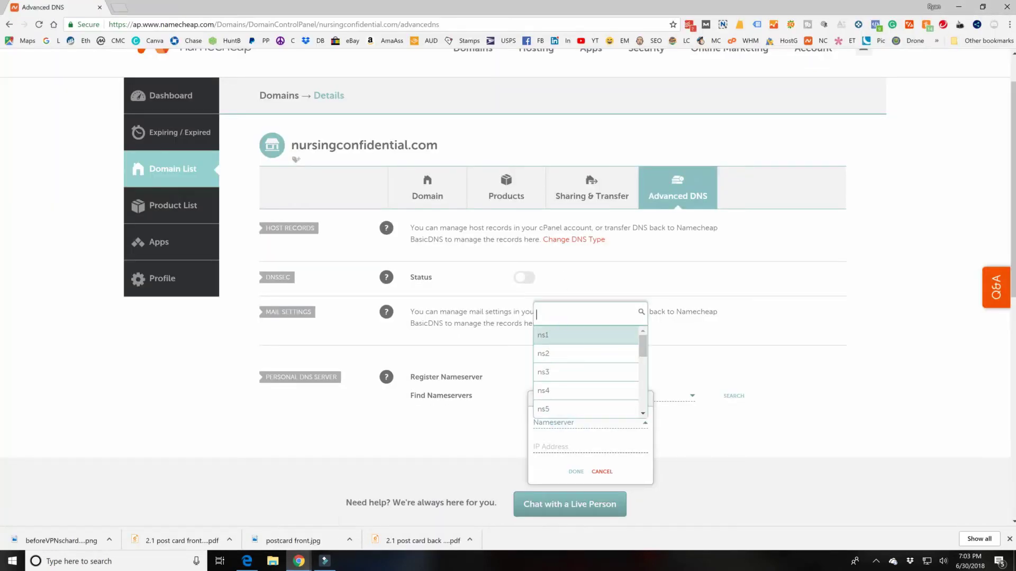
{"action": "key", "text": "ctrl+v"}
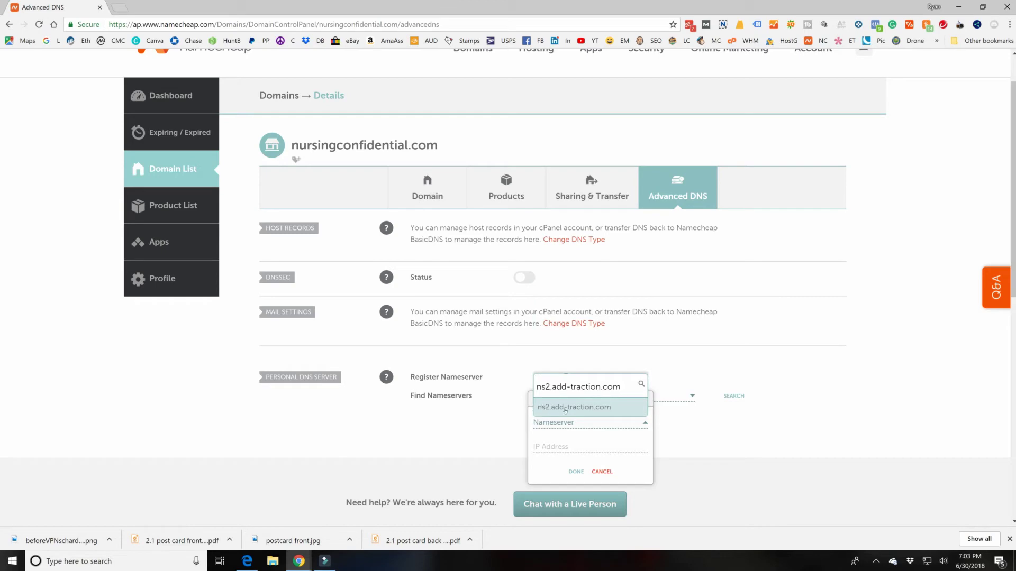
{"action": "left_click", "coordinate": [592, 408]}
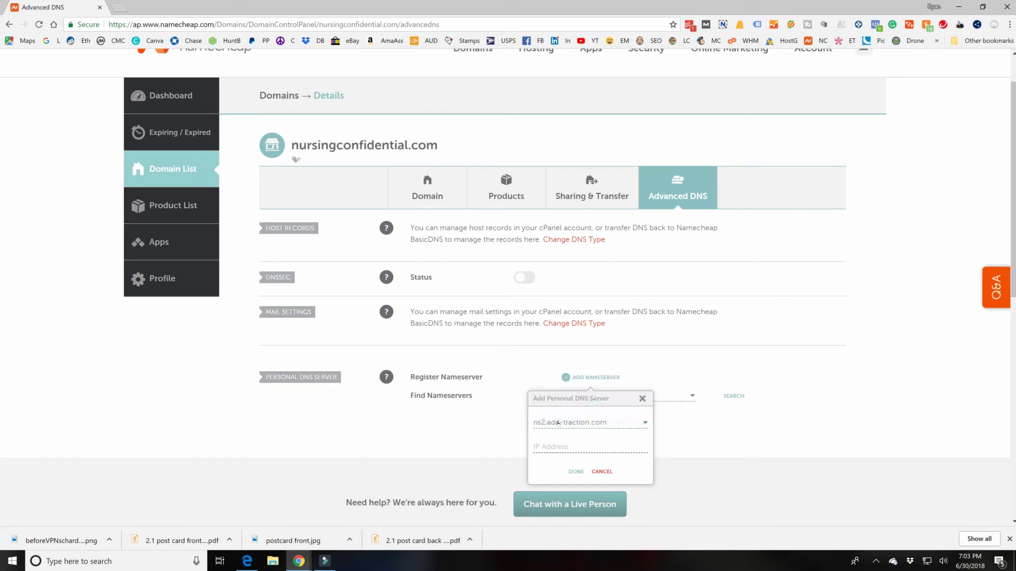
- Copy 192.254.136.240 from the email, enter it as the IP, and save
{"action": "left_click", "coordinate": [247, 561]}
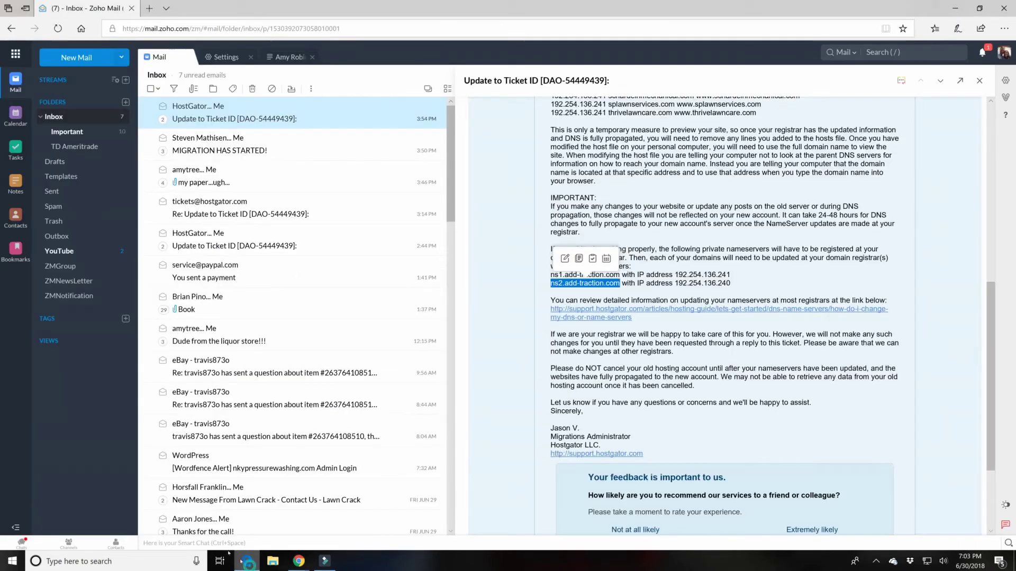
{"action": "left_click_drag", "start_coordinate": [675, 283], "coordinate": [731, 283]}
{"action": "key", "text": "ctrl+c"}
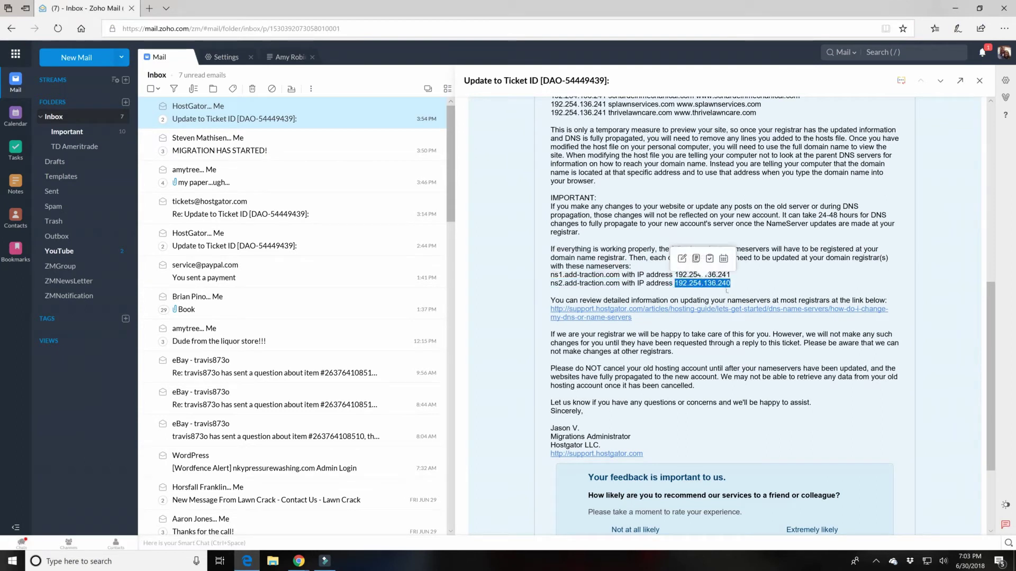
{"action": "mouse_move", "coordinate": [299, 562]}
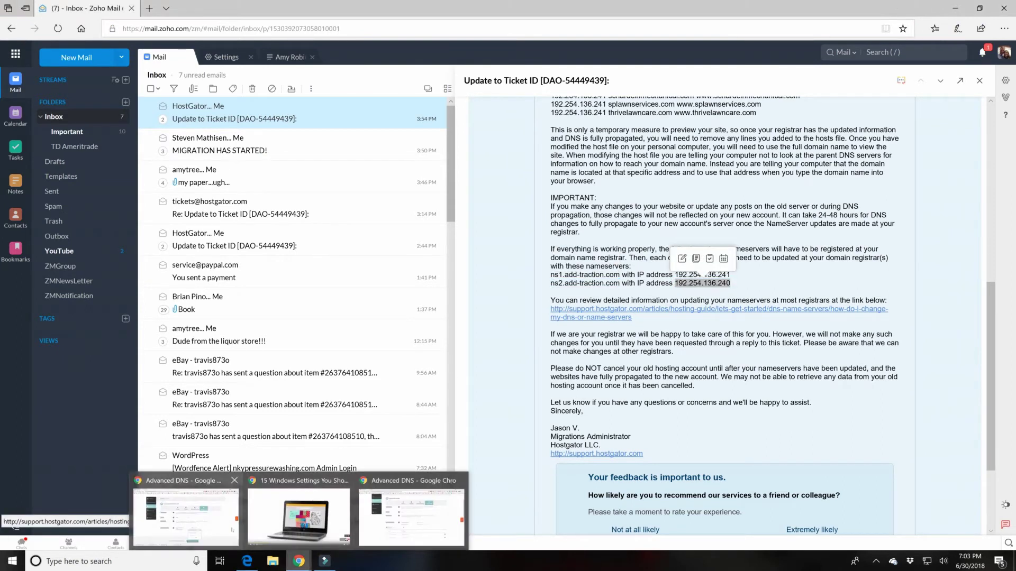
{"action": "left_click", "coordinate": [590, 508]}
{"action": "left_click", "coordinate": [552, 446]}
{"action": "key", "text": "ctrl+v"}
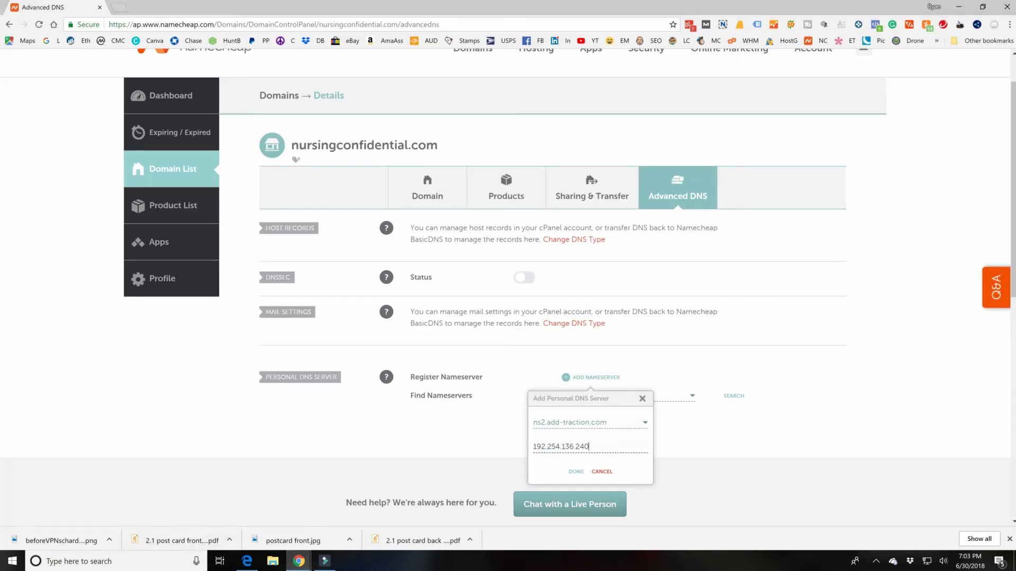
{"action": "left_click", "coordinate": [574, 471]}
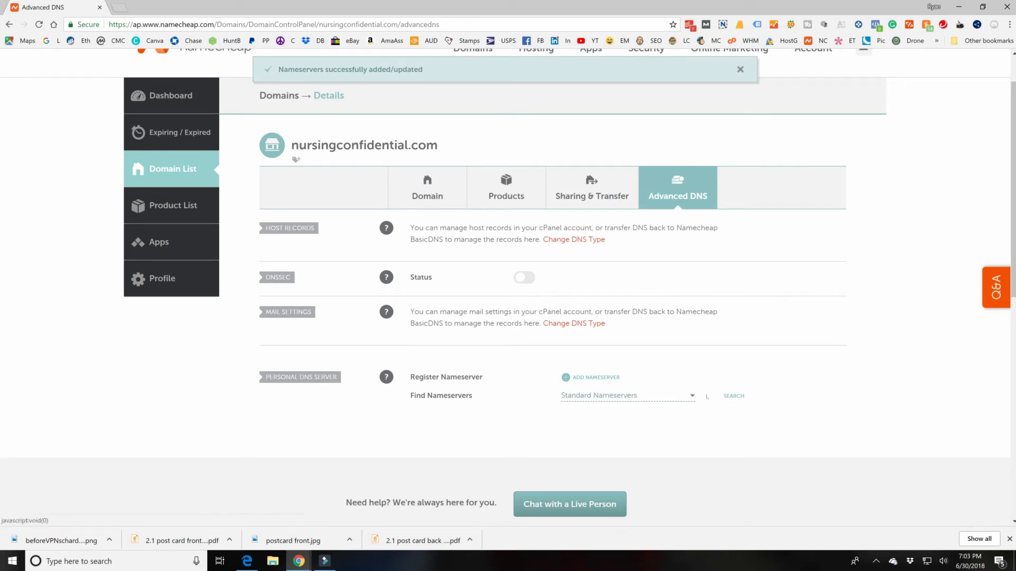
- Search Find Nameservers using Standard Nameservers to list the registered personal nameservers
{"action": "left_click", "coordinate": [654, 396]}
{"action": "left_click", "coordinate": [585, 430]}
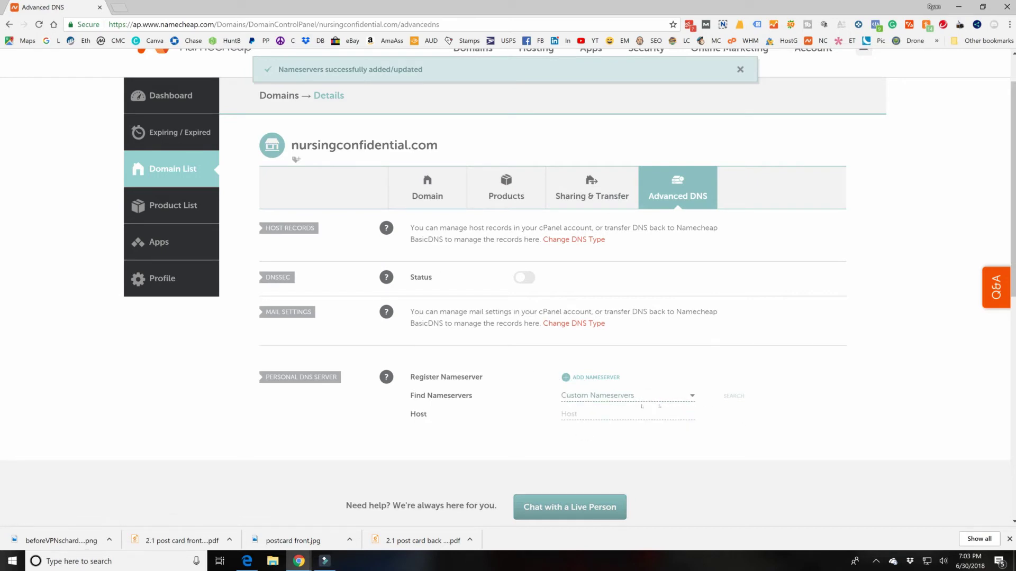
{"action": "left_click", "coordinate": [608, 396]}
{"action": "left_click", "coordinate": [600, 412]}
{"action": "left_click", "coordinate": [733, 395]}
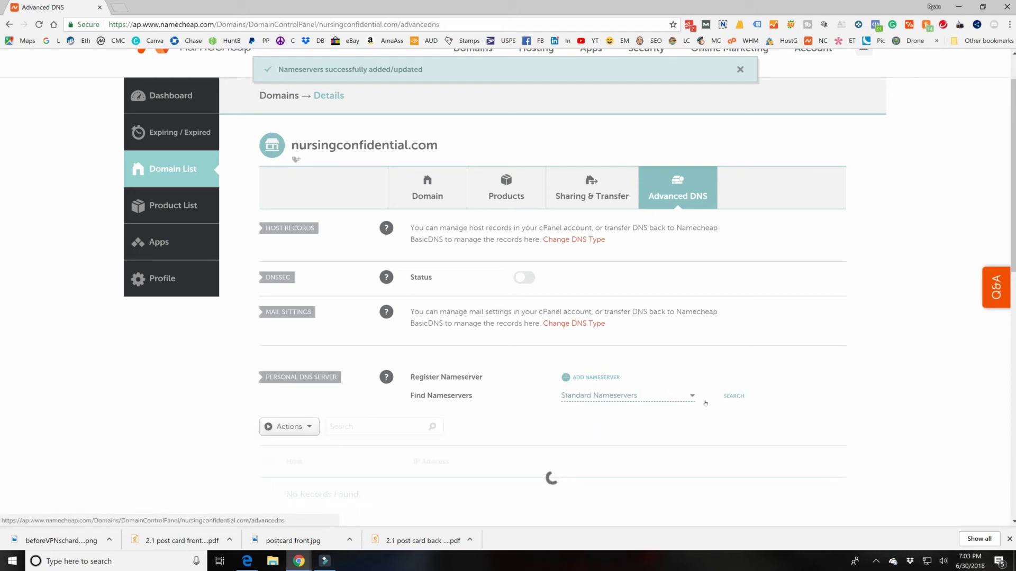
{"action": "scroll", "coordinate": [559, 421], "scroll_direction": "down", "scroll_amount": 3}
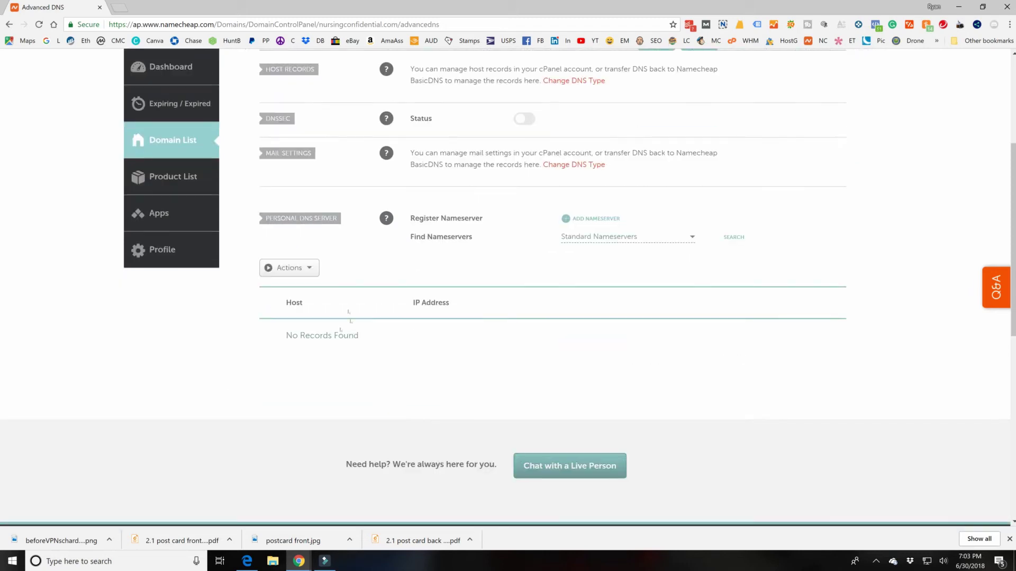
{"action": "scroll", "coordinate": [349, 320], "scroll_direction": "up", "scroll_amount": 4}
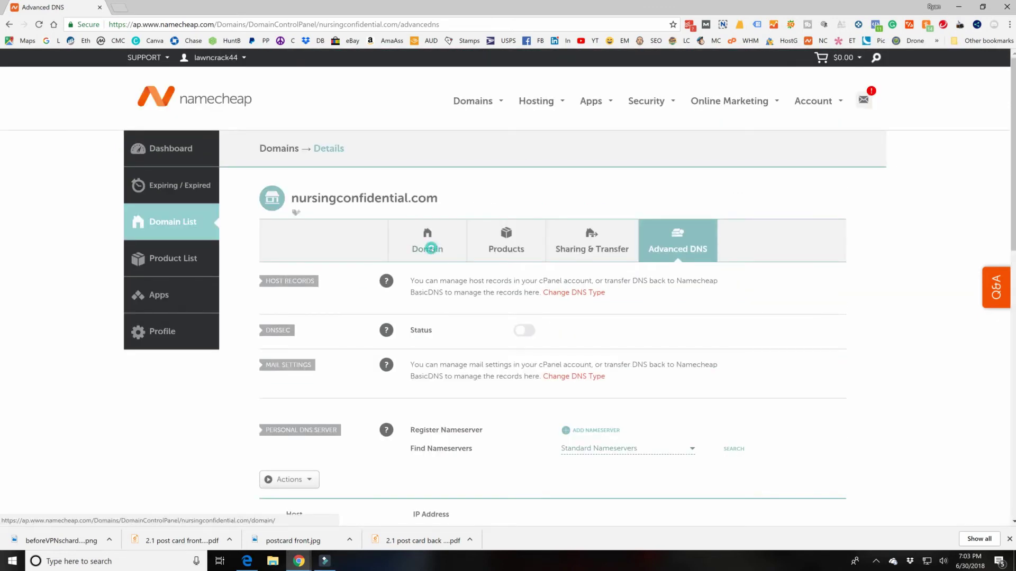
- Review the current custom nameservers on the Domain tab, then return to the ticket email
{"action": "left_click", "coordinate": [426, 250]}
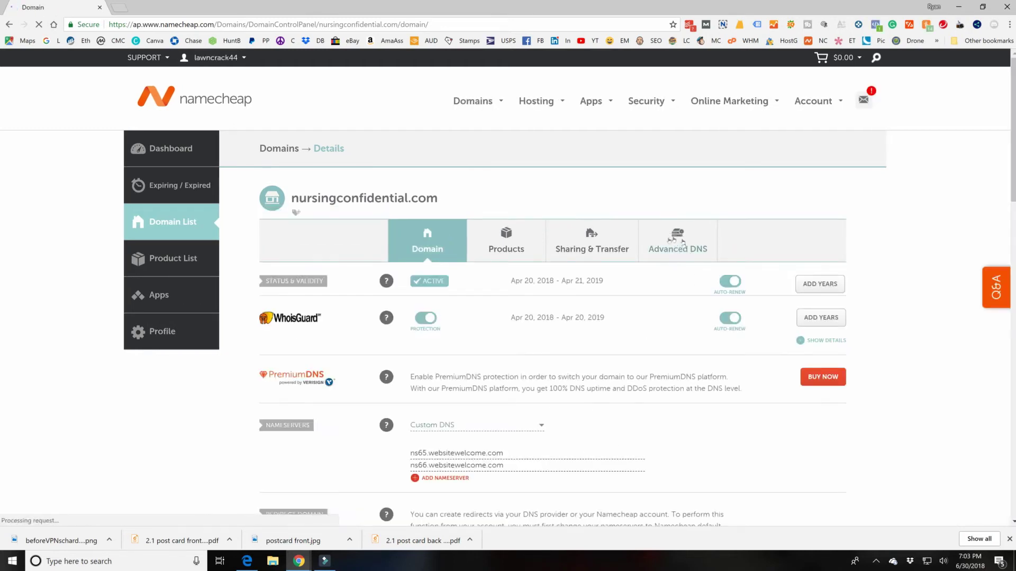
{"action": "scroll", "coordinate": [471, 396], "scroll_direction": "down", "scroll_amount": 2}
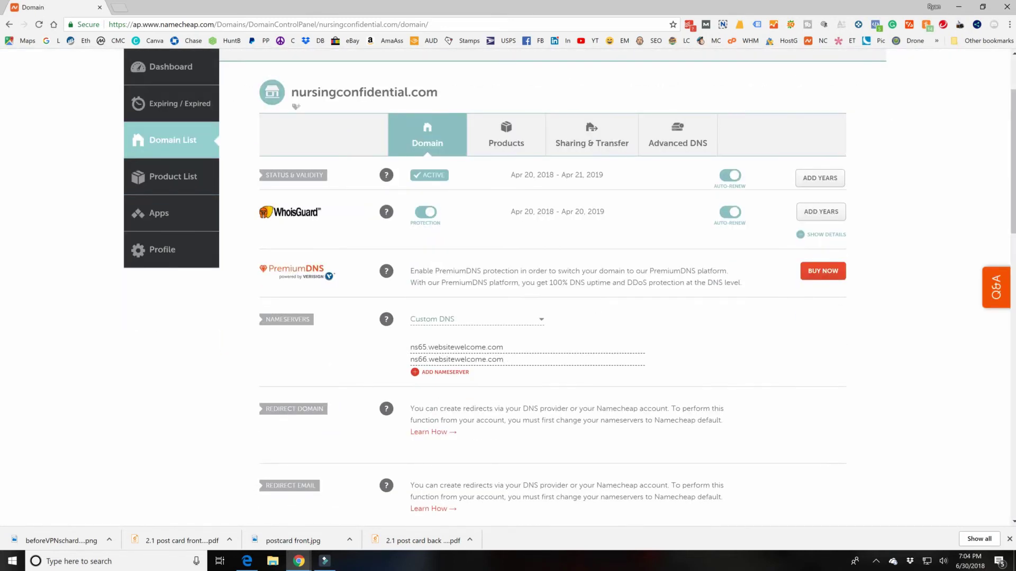
{"action": "left_click", "coordinate": [246, 561]}
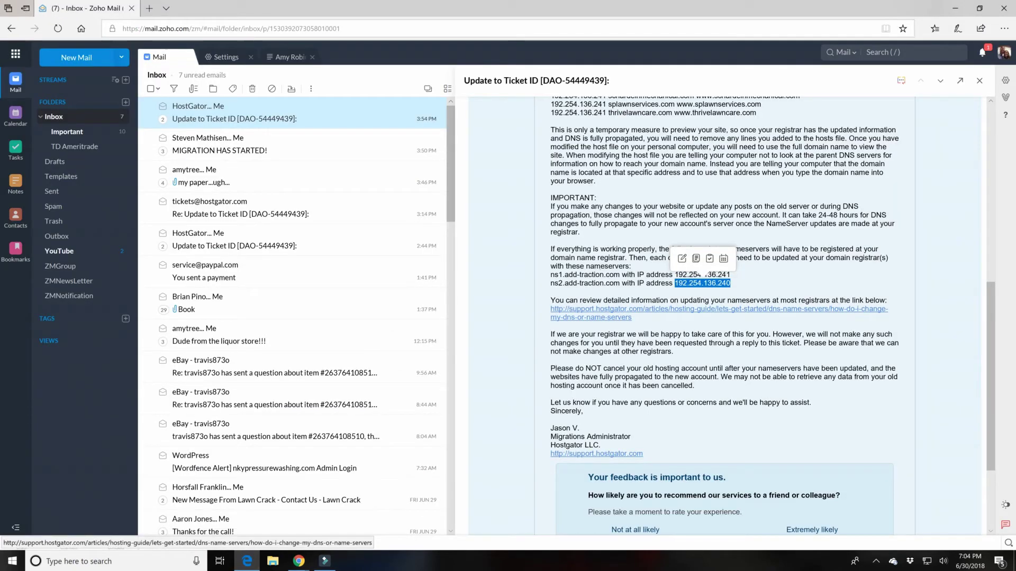
- Replace the first nameserver ns65.websitewelcome.com with ns1.add-traction.com
{"action": "left_click_drag", "start_coordinate": [551, 275], "coordinate": [620, 274]}
{"action": "key", "text": "ctrl+c"}
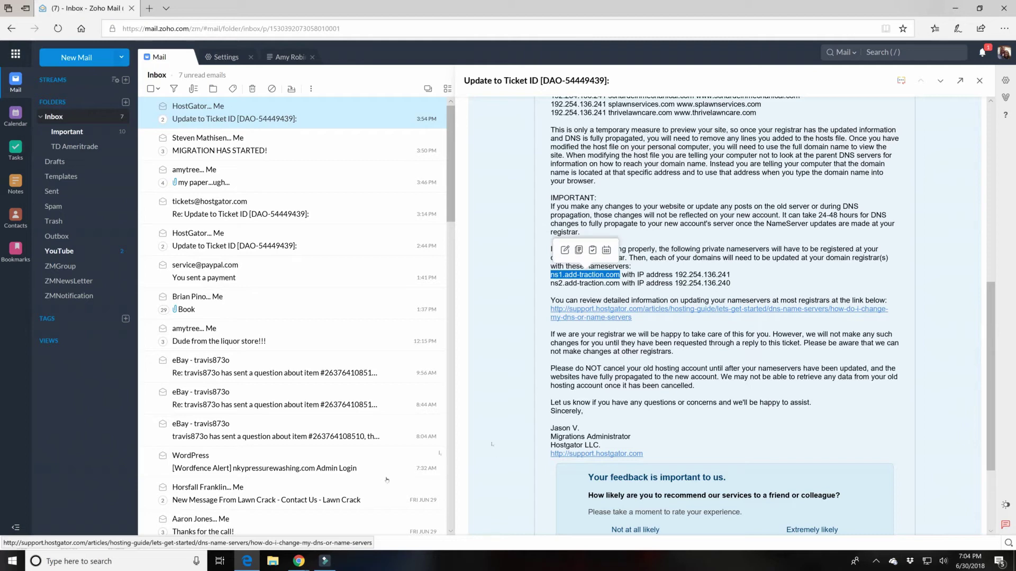
{"action": "left_click", "coordinate": [299, 561]}
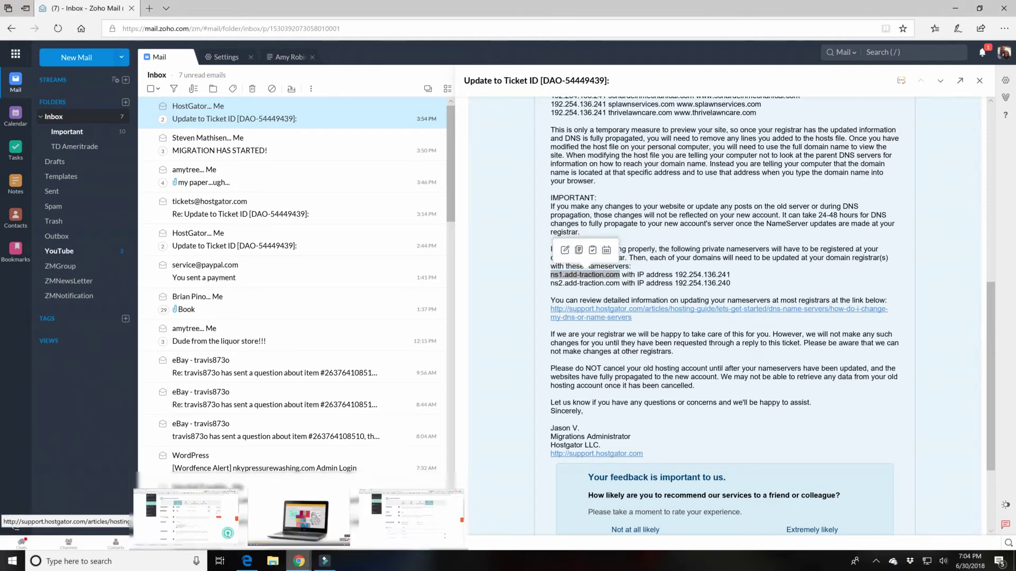
{"action": "left_click", "coordinate": [228, 532]}
{"action": "triple_click", "coordinate": [456, 347]}
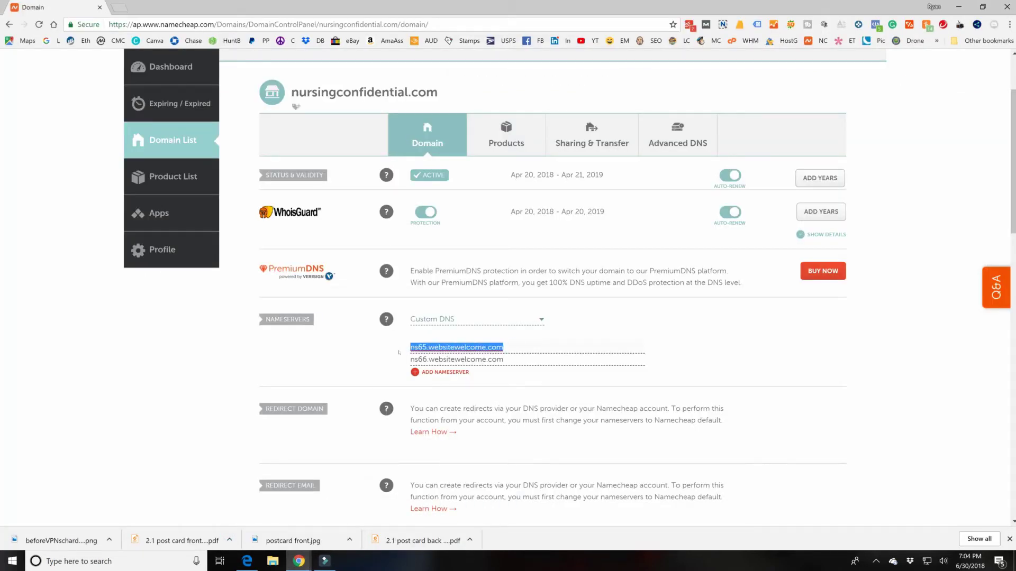
{"action": "key", "text": "ctrl+v"}
- Change the second nameserver ns66.websitewelcome.com to ns2.add-traction.com and save both
{"action": "triple_click", "coordinate": [520, 360]}
{"action": "key", "text": "ctrl+v"}
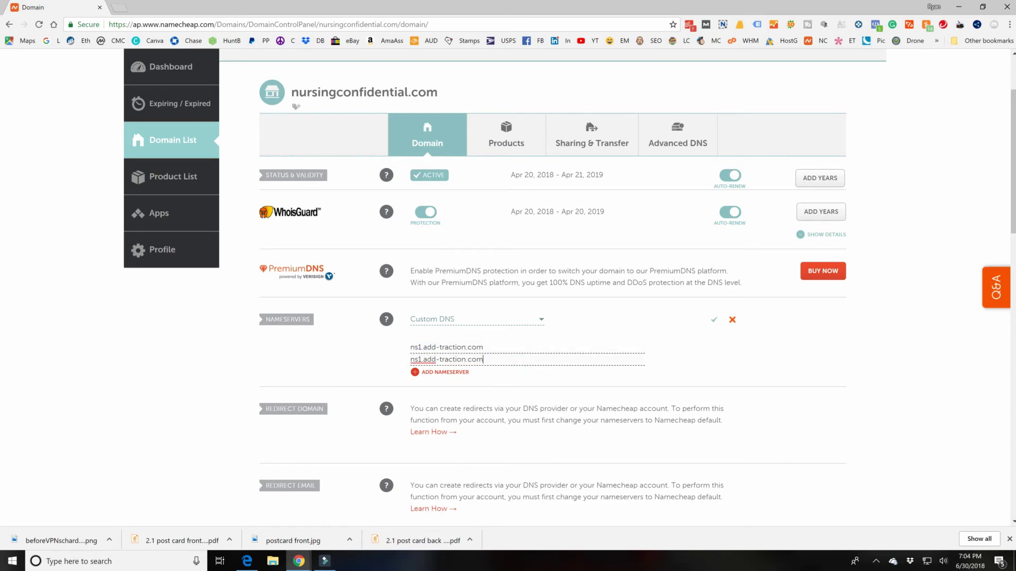
{"action": "double_click", "coordinate": [416, 359]}
{"action": "left_click", "coordinate": [422, 359]}
{"action": "key", "text": "BackSpace"}
{"action": "type", "text": "2"}
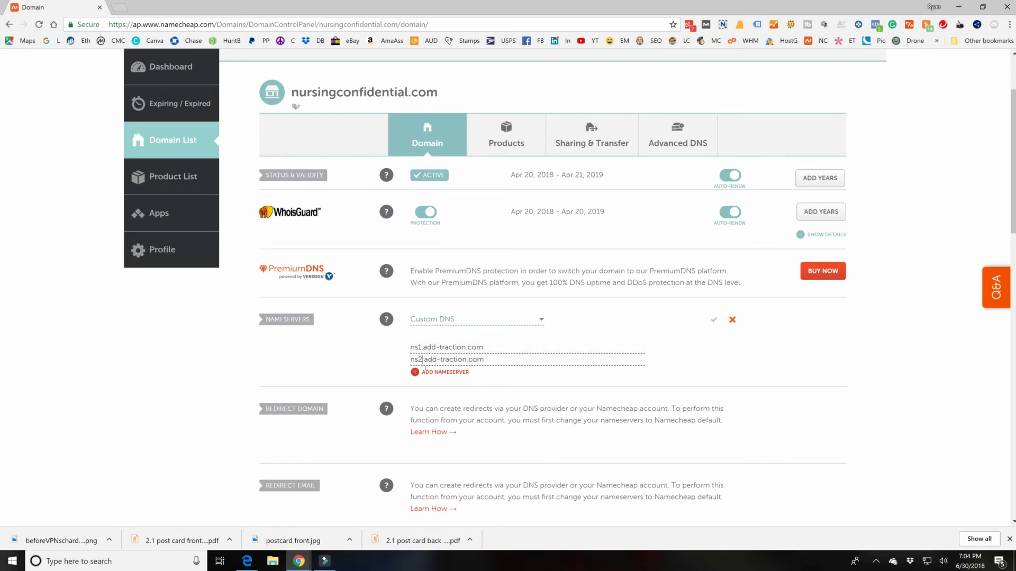
{"action": "left_click", "coordinate": [710, 322]}
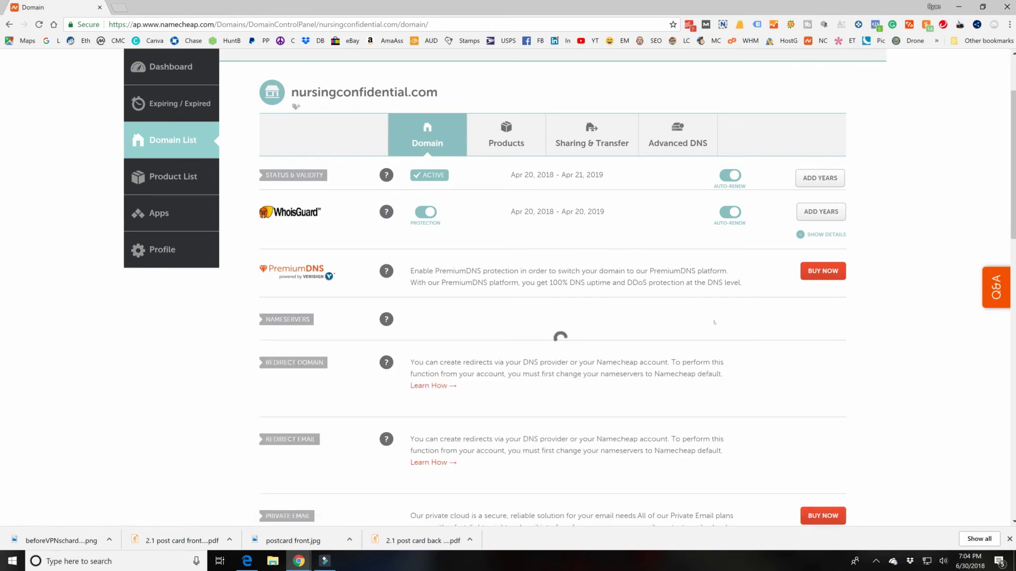